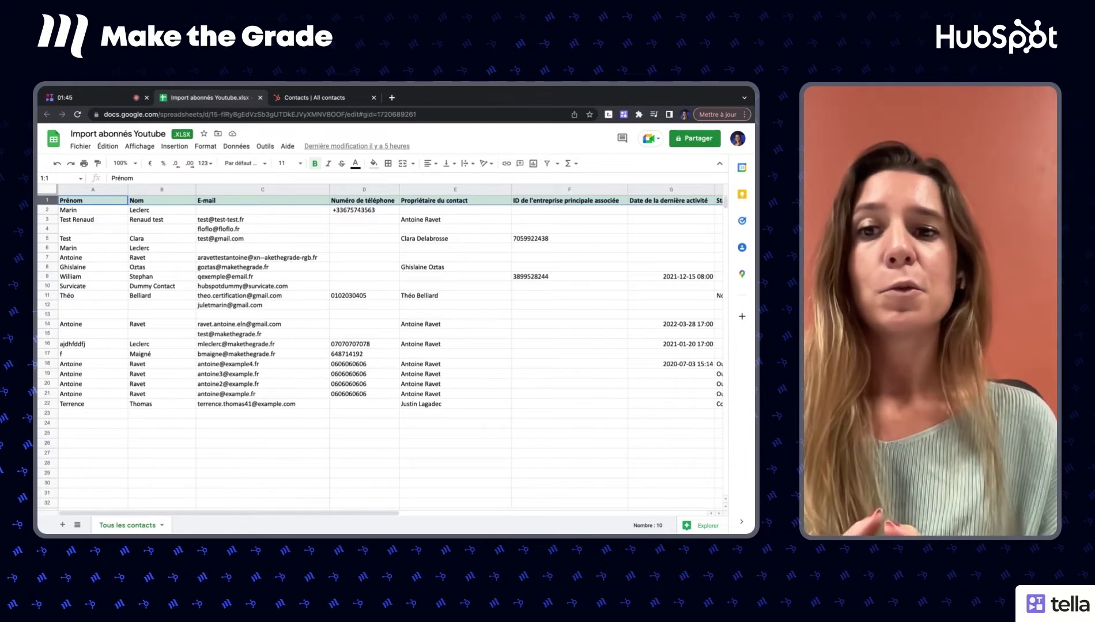
# - Download the contacts sheet as a .csv file, then switch to HubSpot's Contacts list
pyautogui.click(80, 146)
pyautogui.moveTo(104, 277)
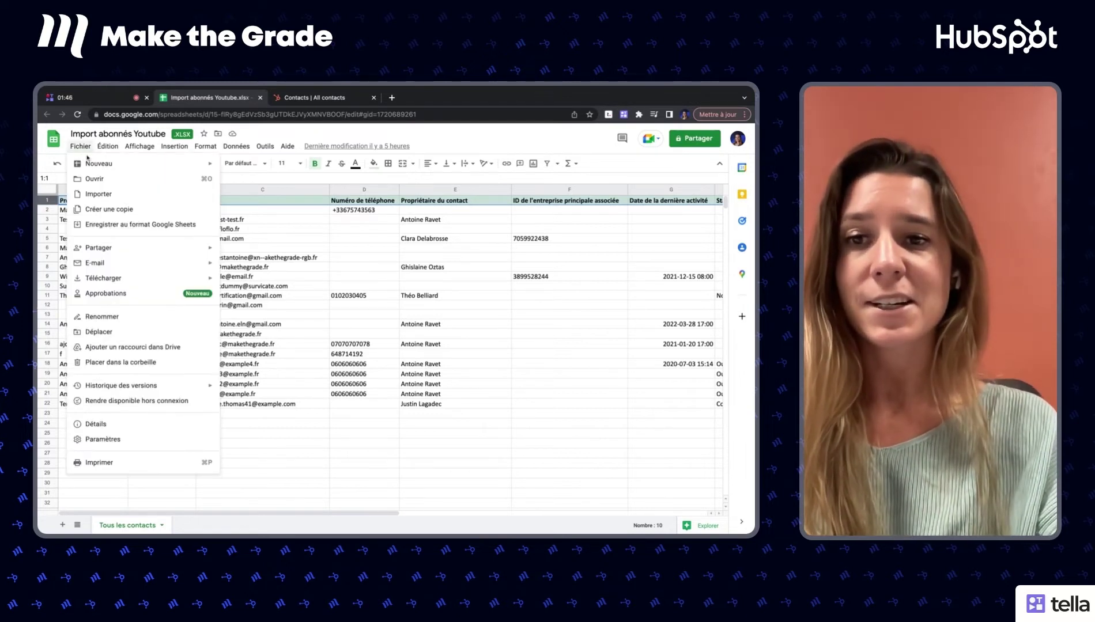
pyautogui.click(291, 344)
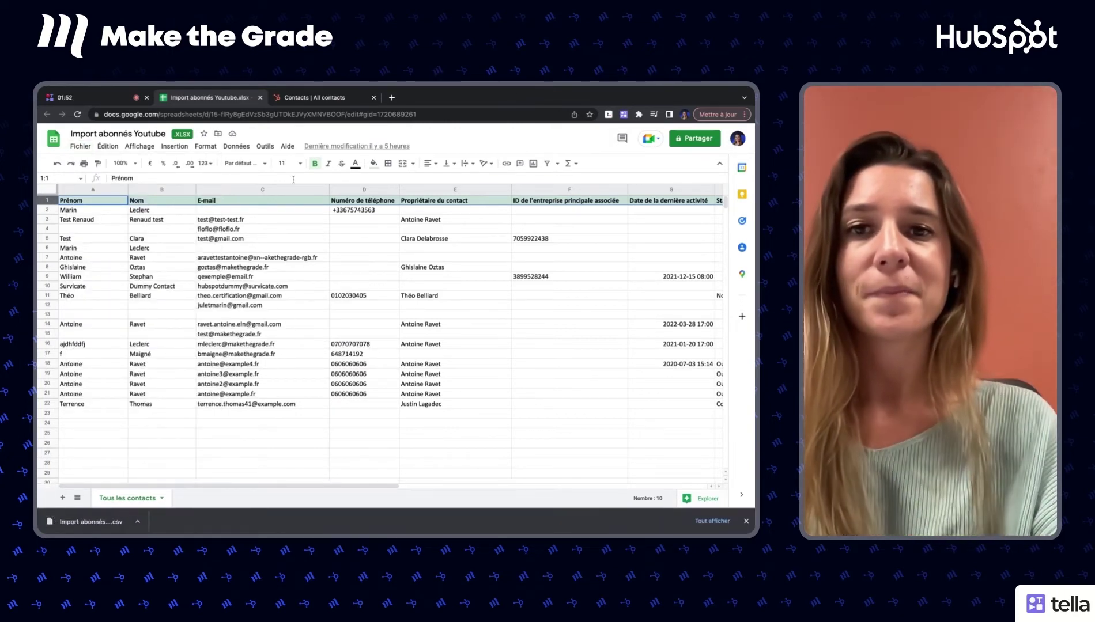
pyautogui.click(322, 99)
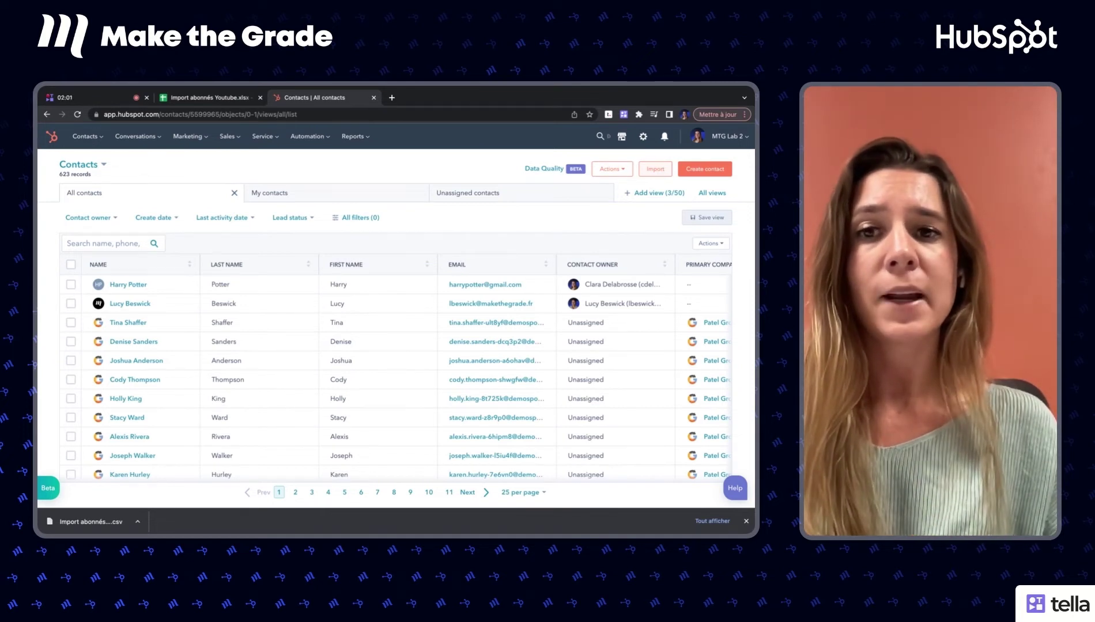
# - Start a new import of one file from the computer with a single object, Contacts
pyautogui.click(655, 168)
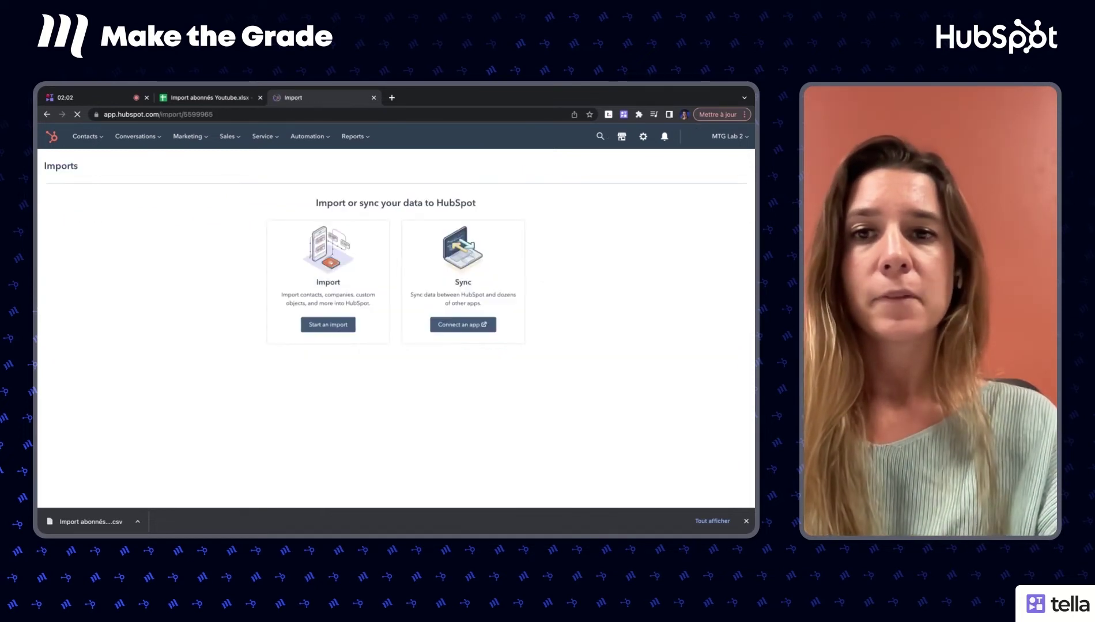
pyautogui.click(329, 325)
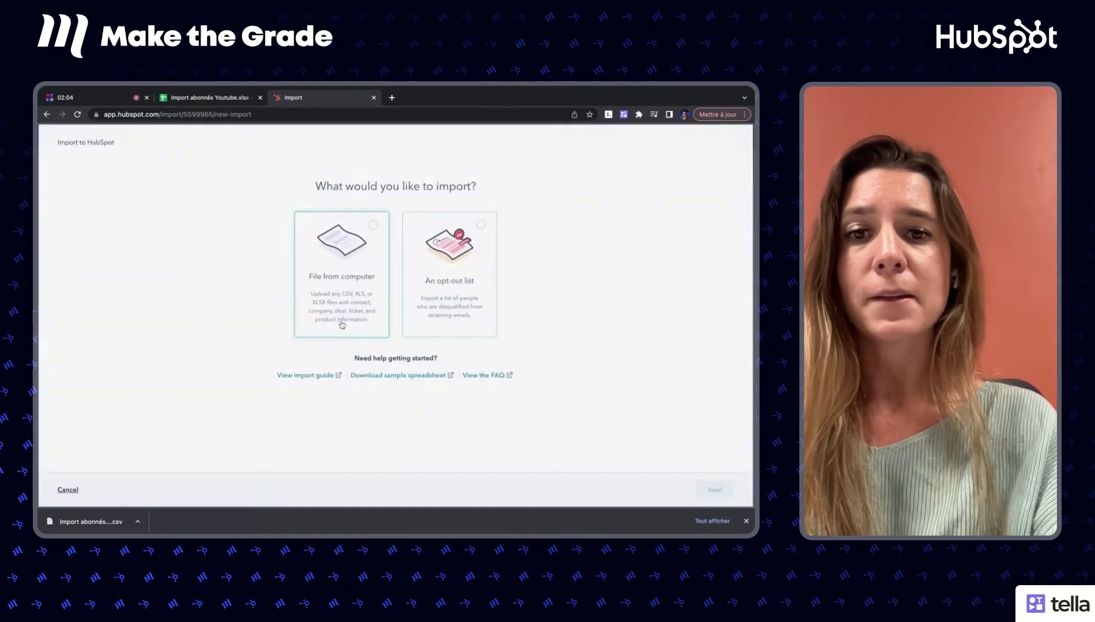
pyautogui.click(335, 267)
pyautogui.click(728, 493)
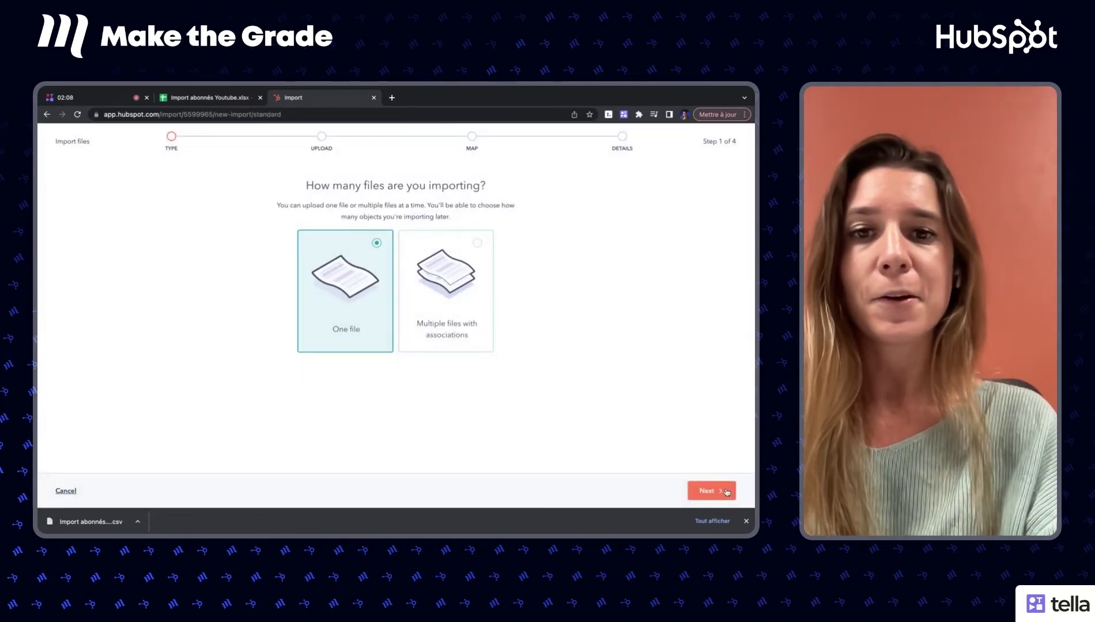
pyautogui.click(710, 491)
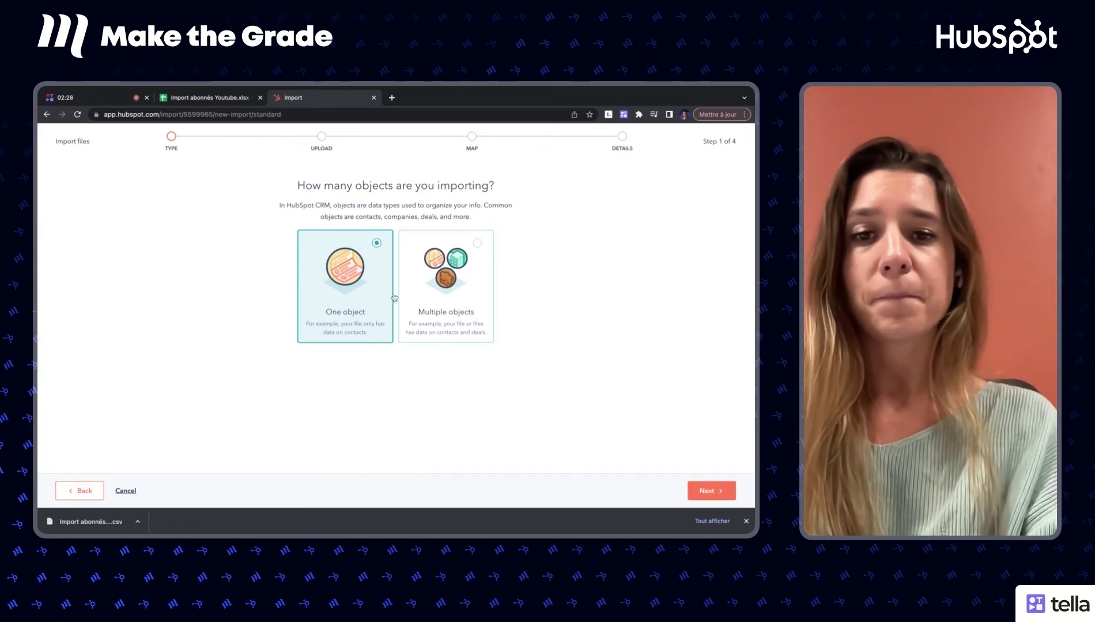
pyautogui.click(711, 490)
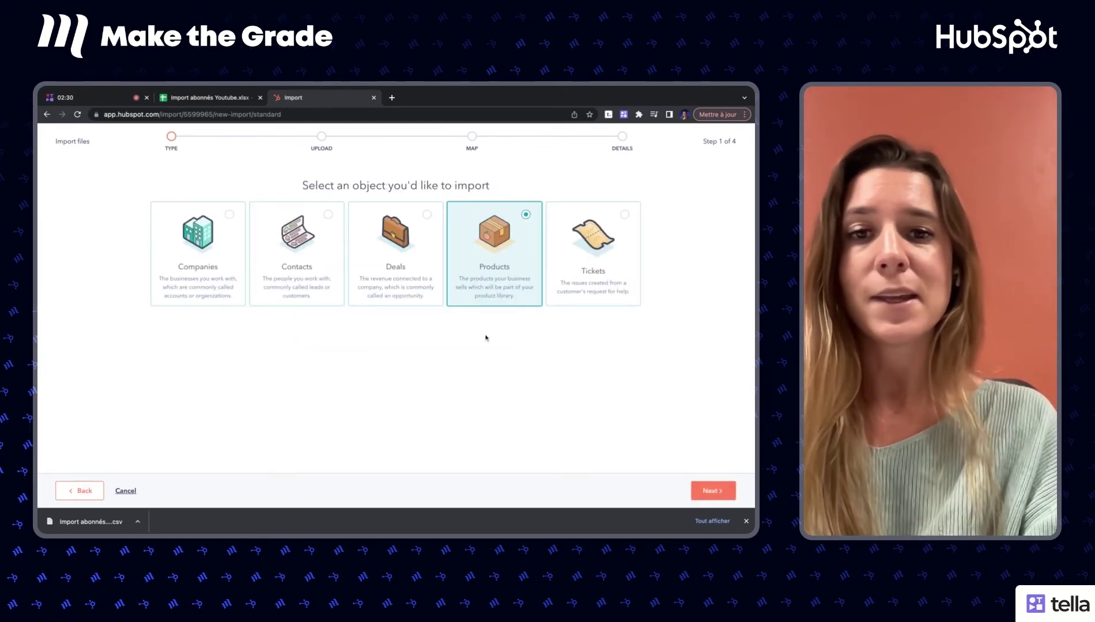
pyautogui.click(296, 231)
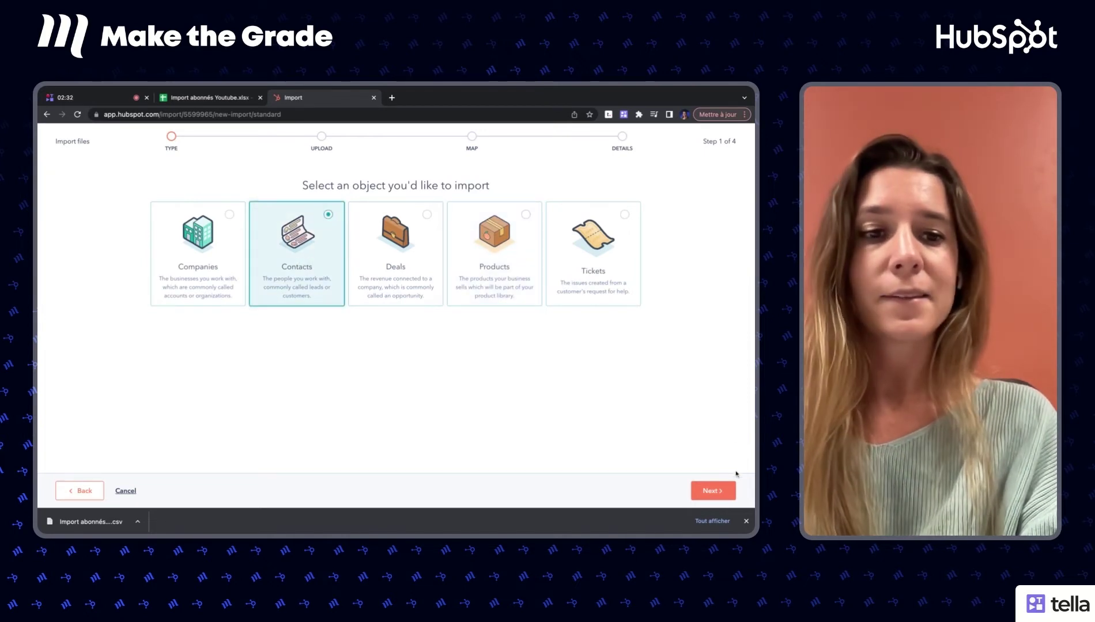
pyautogui.click(713, 490)
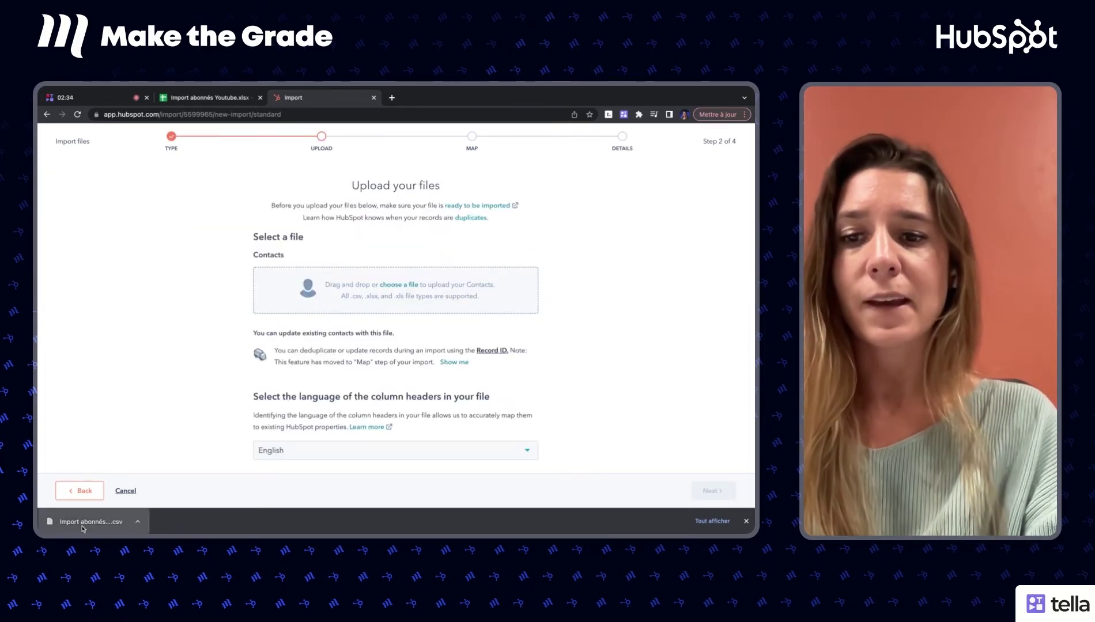
# - Attach the exported contacts CSV and set the column header language to Français
pyautogui.moveTo(81, 529); pyautogui.dragTo(396, 290)
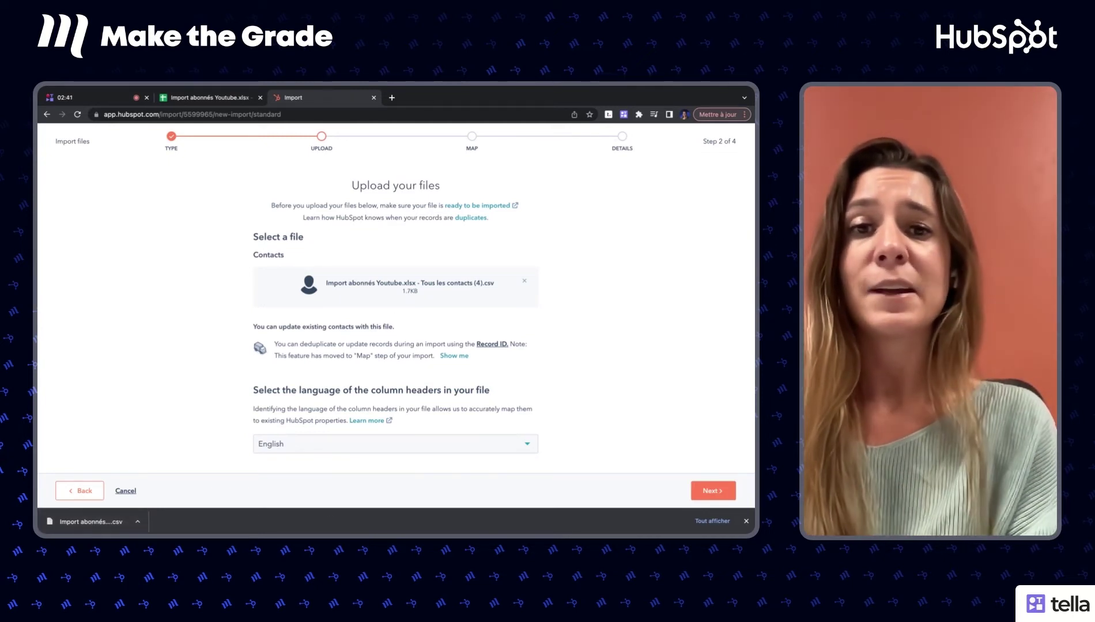
pyautogui.click(395, 444)
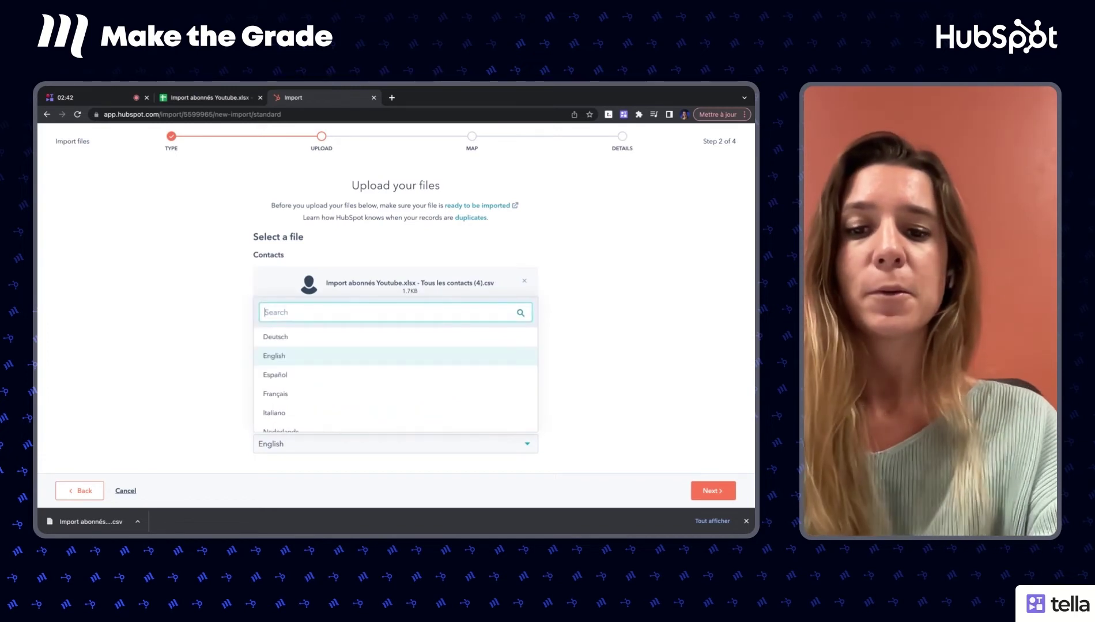
pyautogui.write('fr')
pyautogui.click(271, 423)
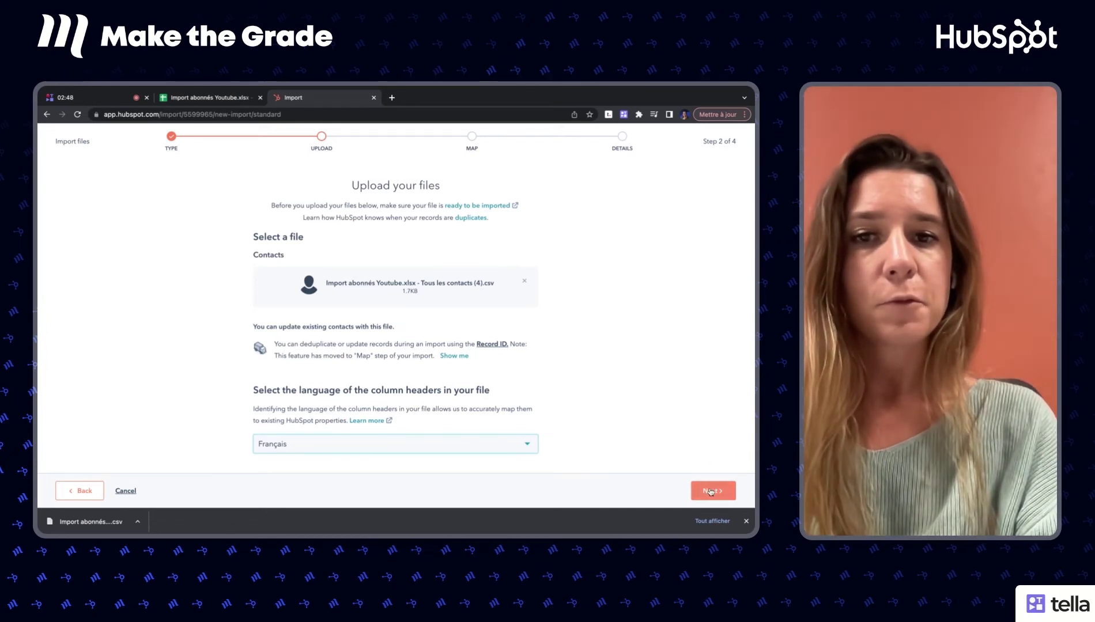
pyautogui.click(711, 491)
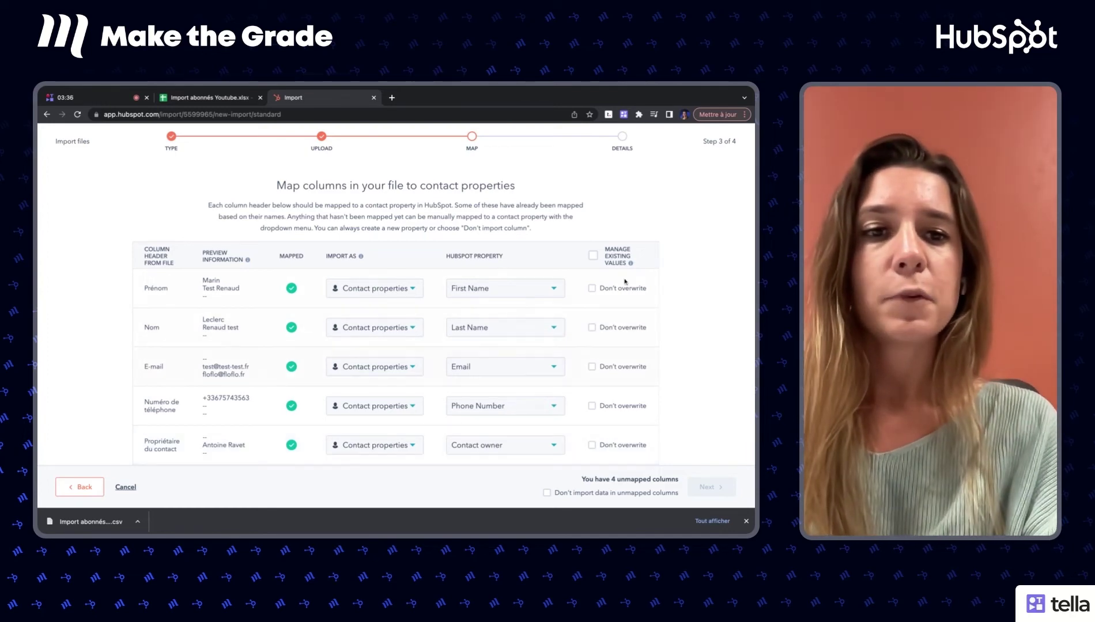
# - Highlight the Manage existing values column and keep existing Prénom values from being overwritten
pyautogui.moveTo(605, 248); pyautogui.dragTo(628, 264)
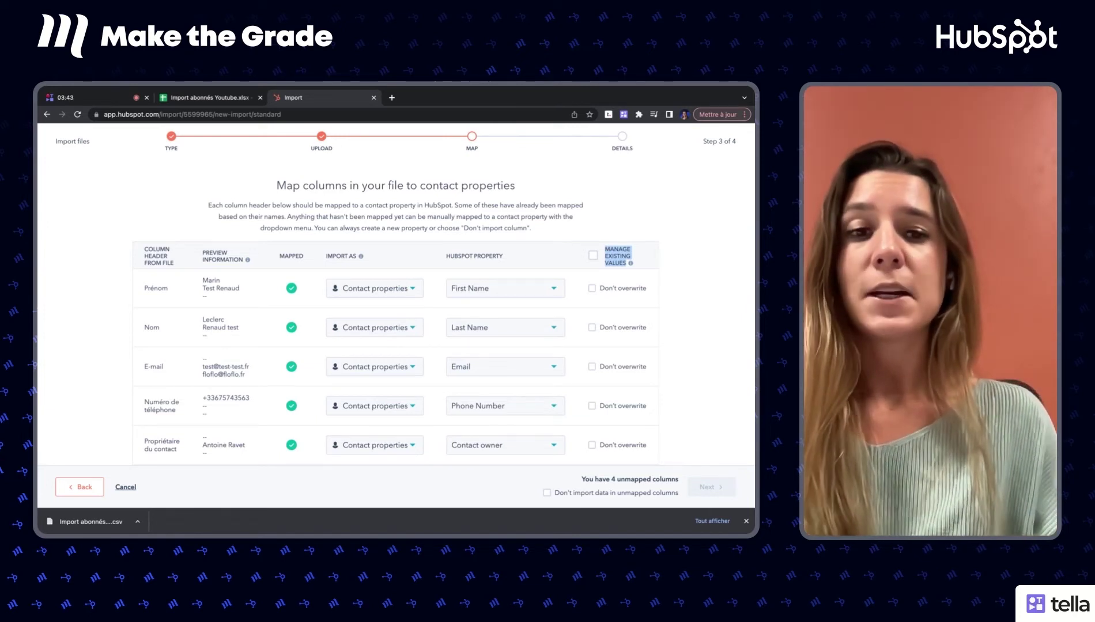
pyautogui.click(592, 288)
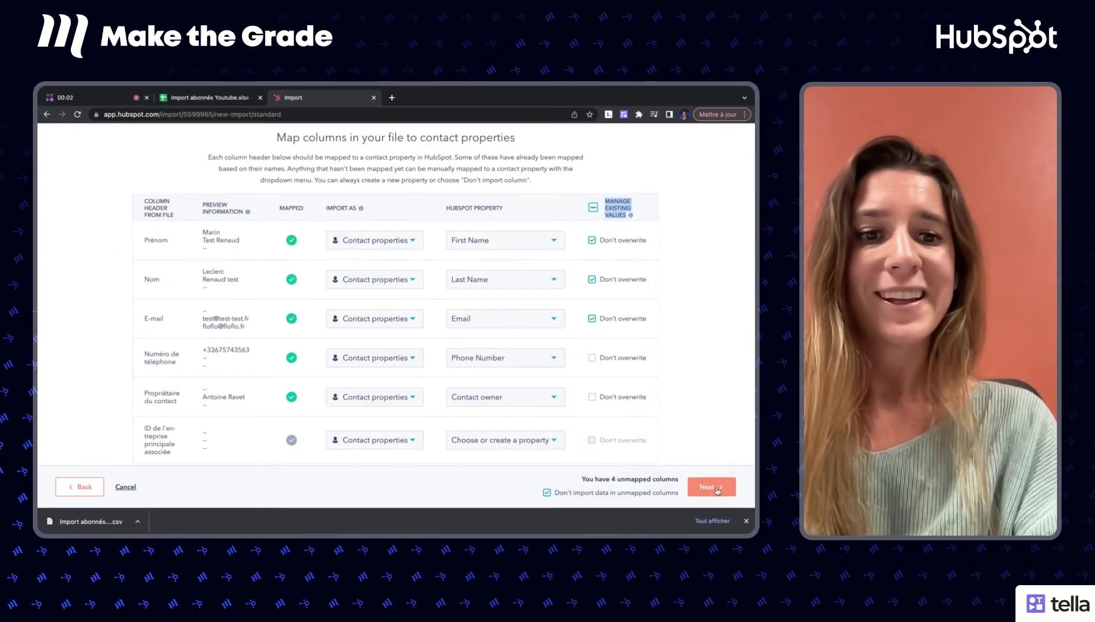
# - Continue from column mapping to the final details step, step 4 of 4
pyautogui.click(717, 491)
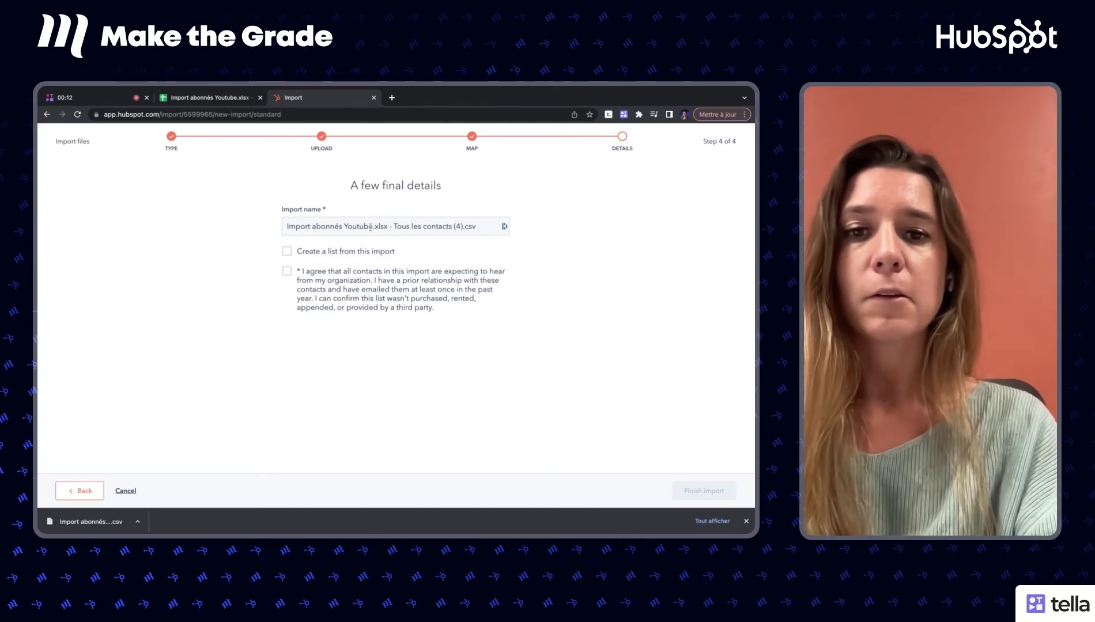
# - Name the import 'Import abonnés Youtube', accept the consent statement, and launch the import
pyautogui.moveTo(373, 227); pyautogui.dragTo(496, 227)
pyautogui.press('BackSpace')
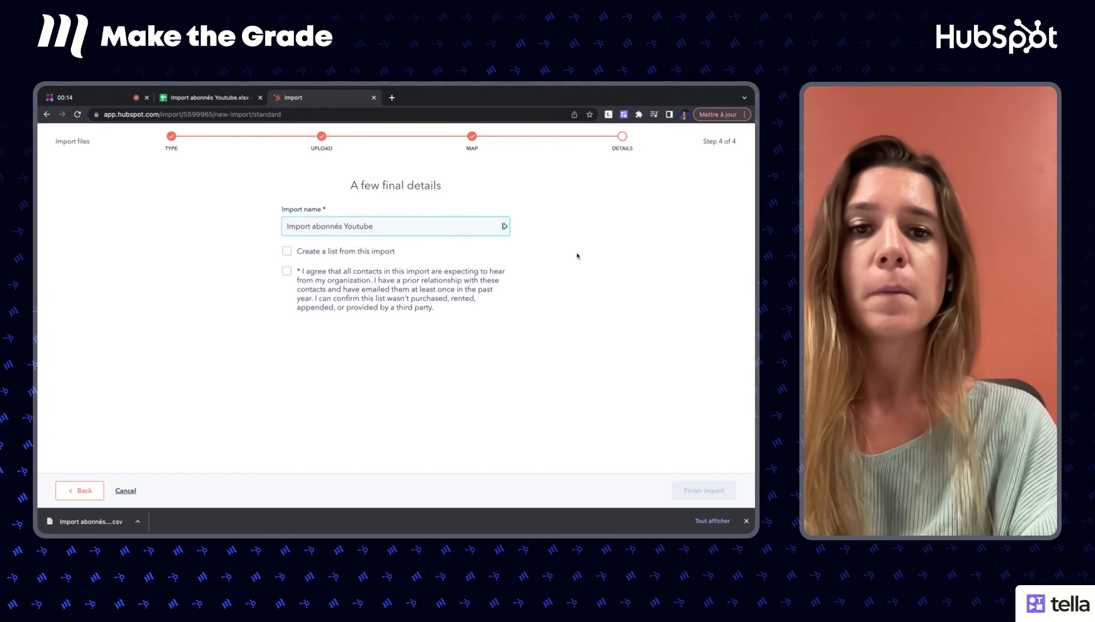
pyautogui.click(577, 256)
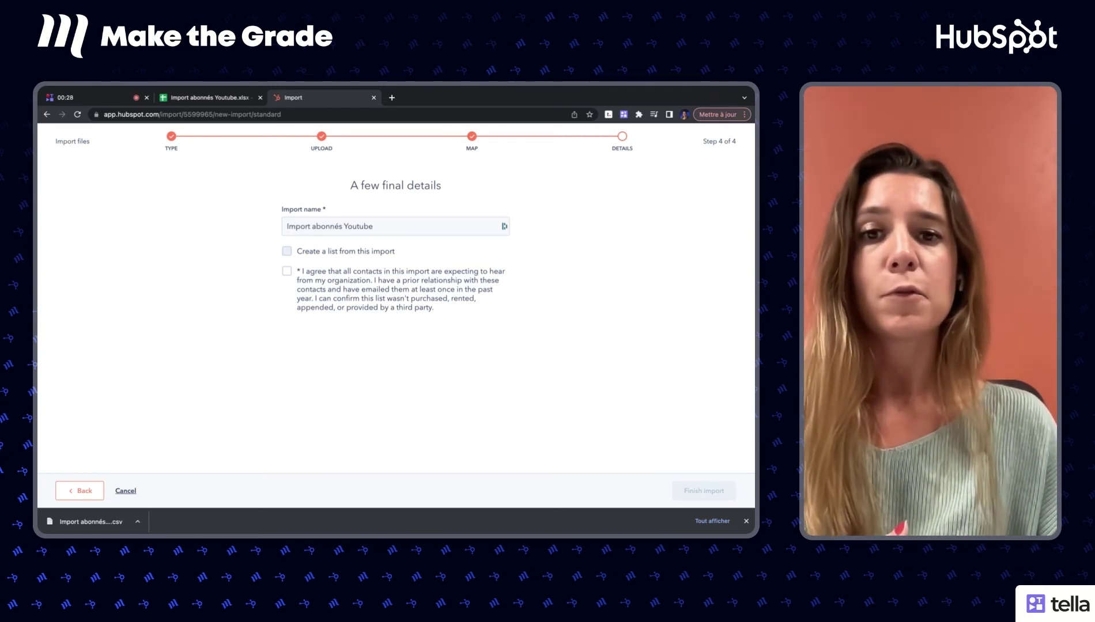
pyautogui.click(365, 280)
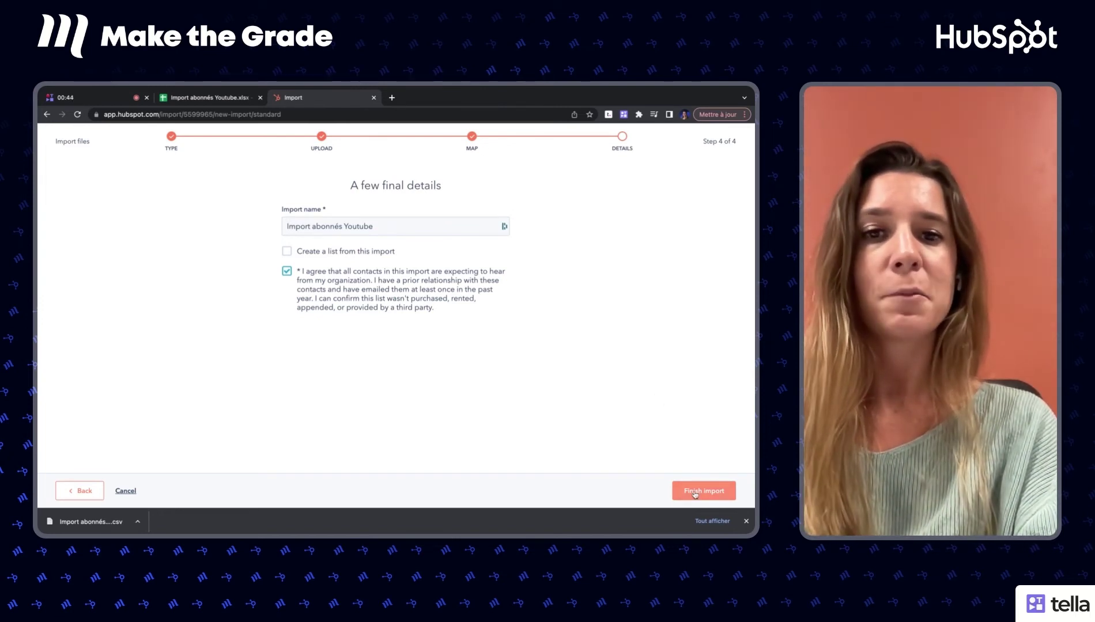
pyautogui.click(694, 492)
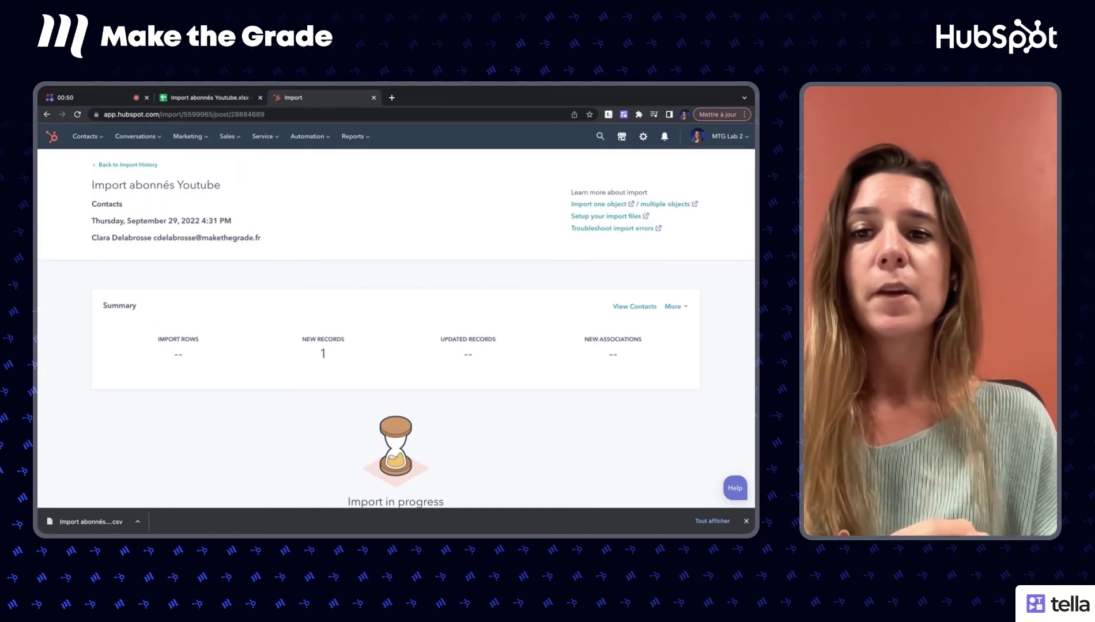
pyautogui.tripleClick(161, 338)
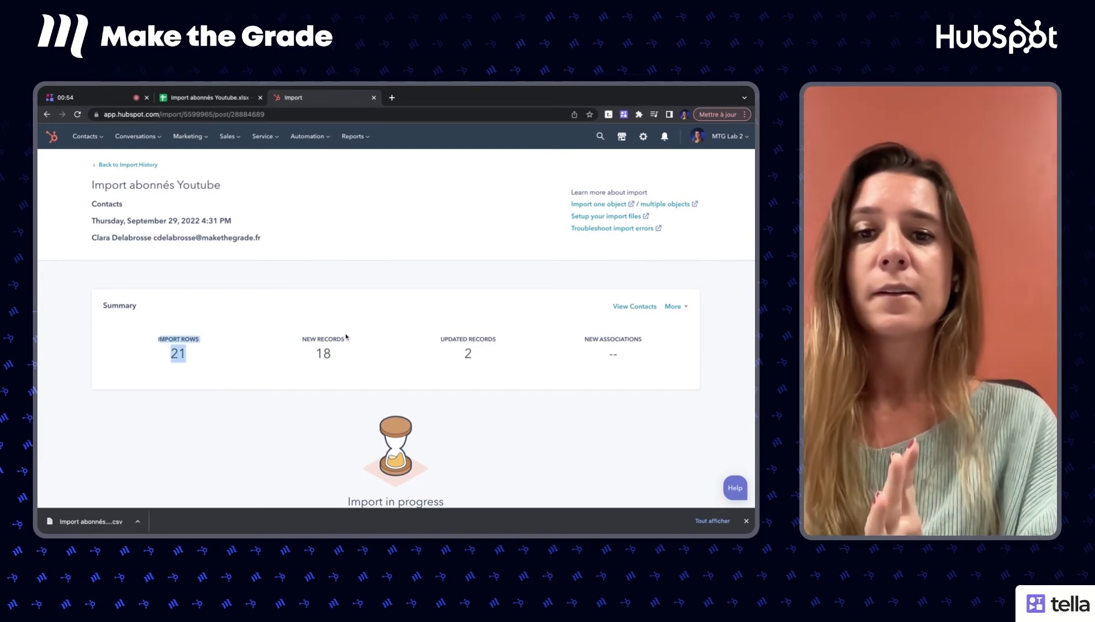
pyautogui.tripleClick(342, 357)
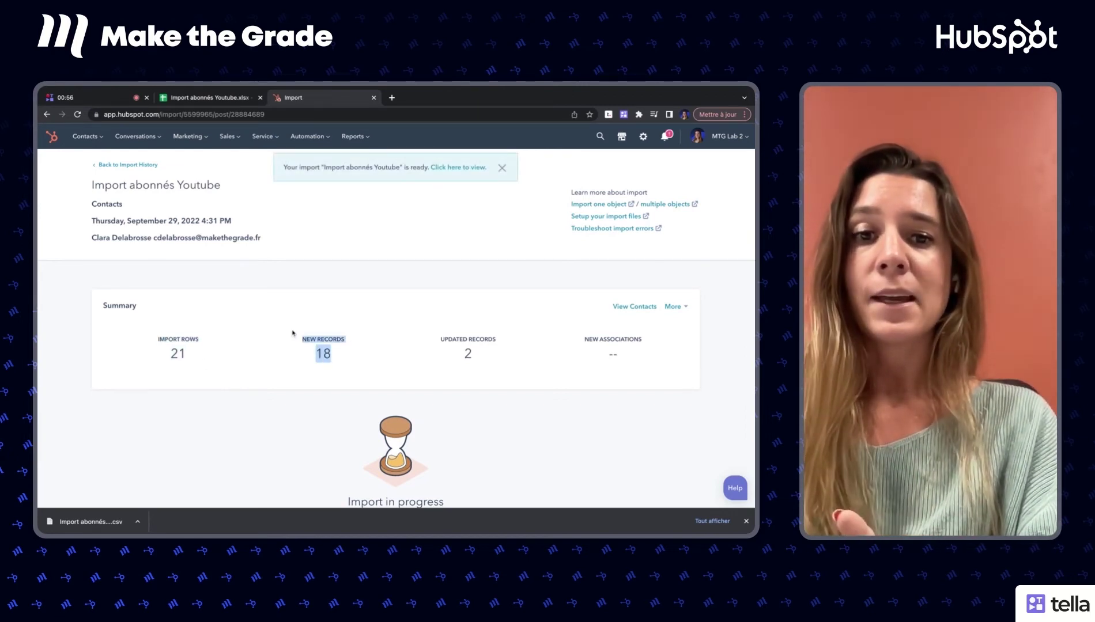
pyautogui.tripleClick(441, 342)
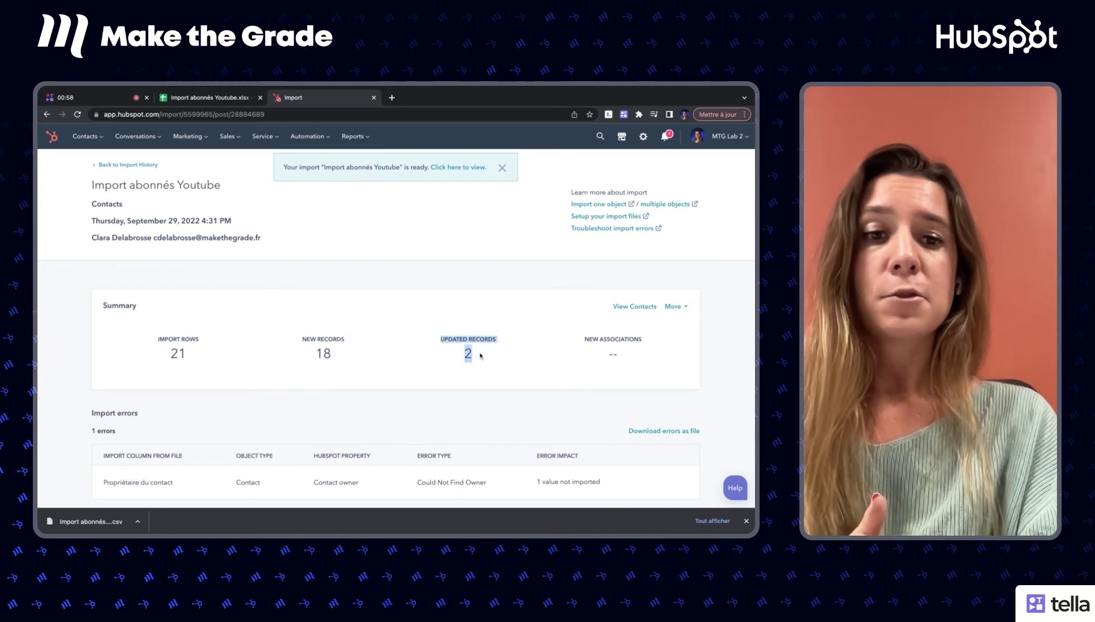
pyautogui.tripleClick(576, 340)
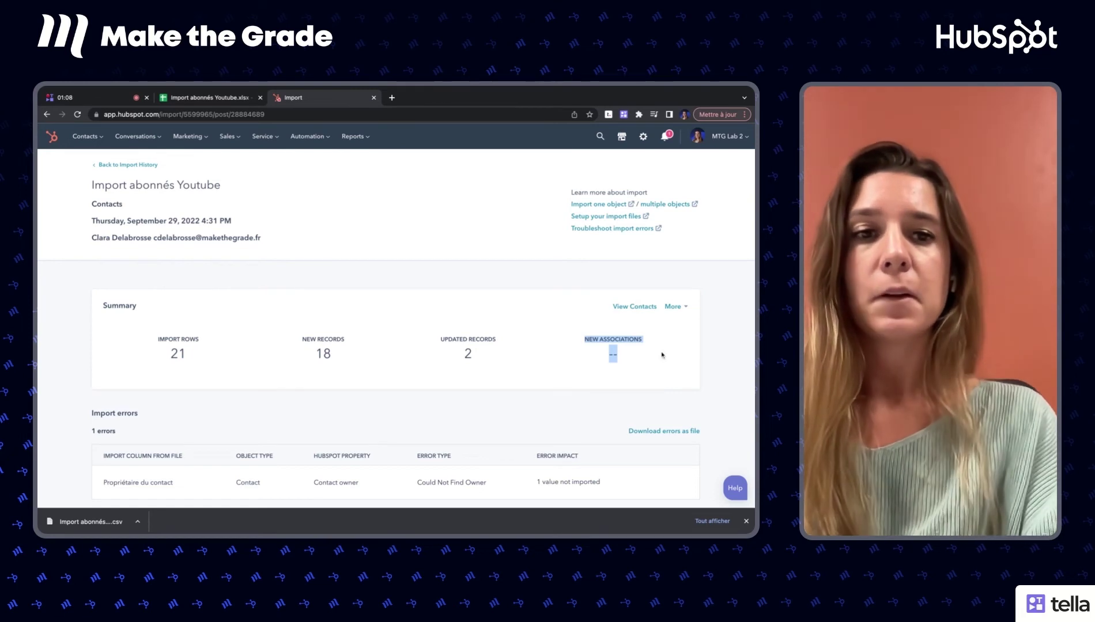
pyautogui.click(697, 351)
pyautogui.scroll(-1, 697, 351)
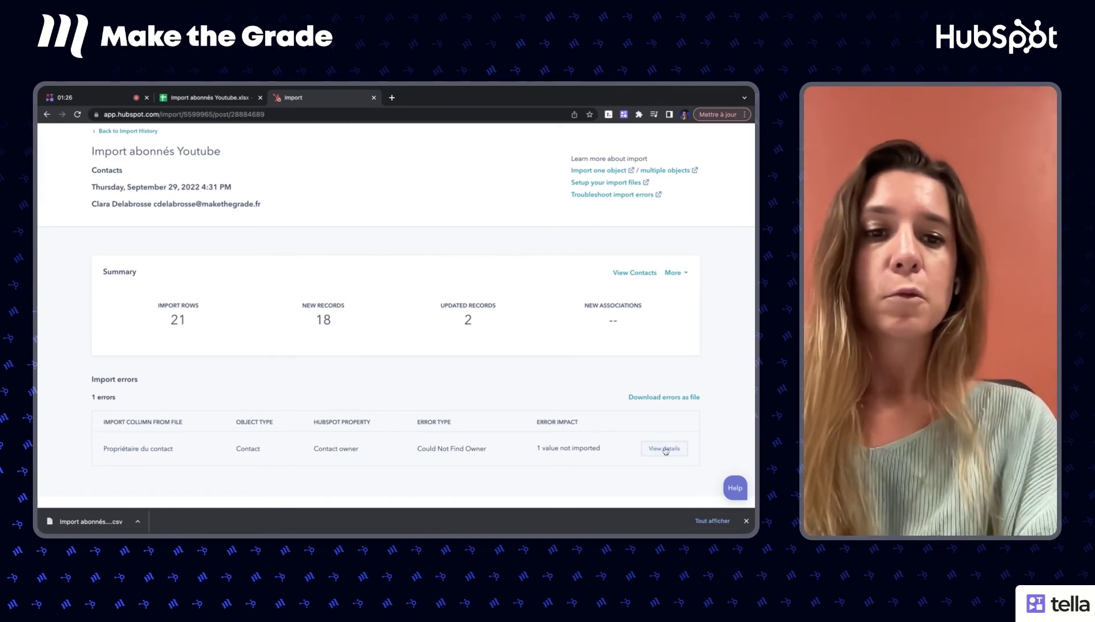
# - Download the import errors, one unfound contact owner, as a file
pyautogui.click(661, 398)
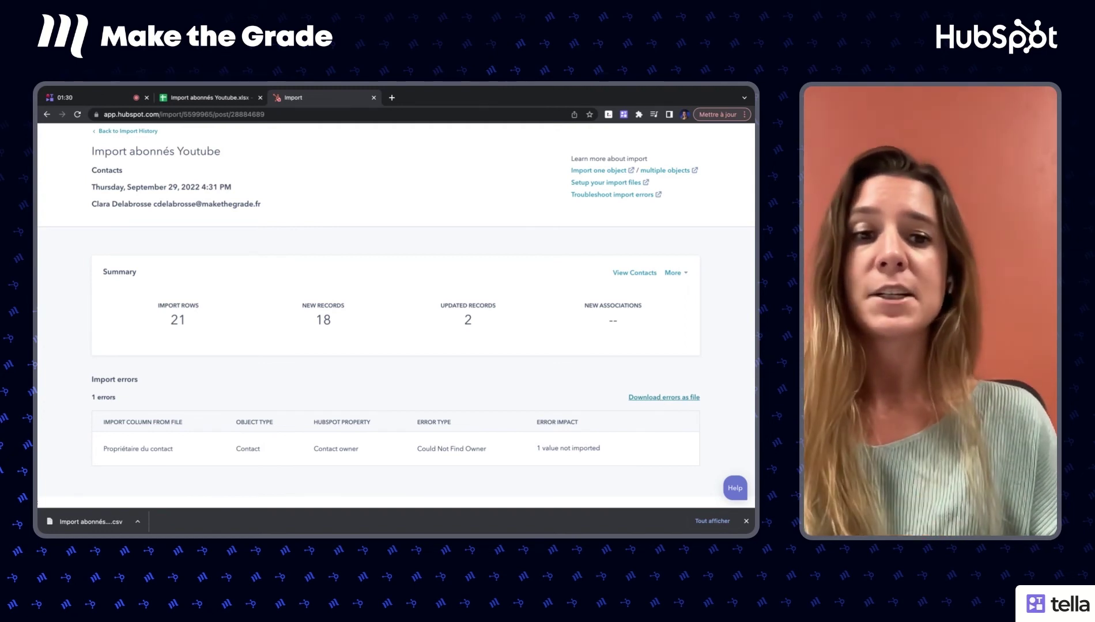